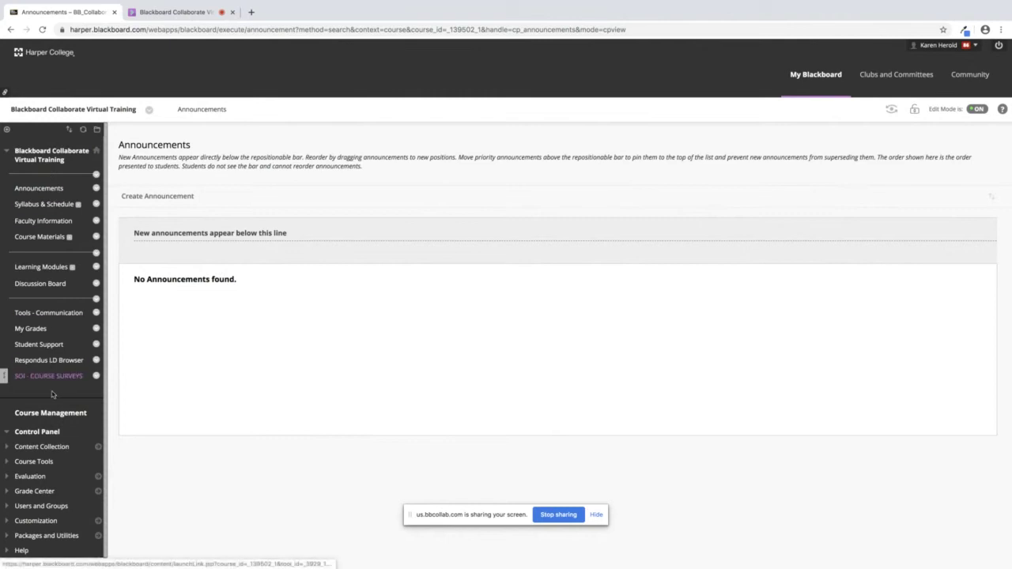
Expand Grade Center in the Control Panel and go to the Full Grade Center.
click(33, 493)
click(45, 515)
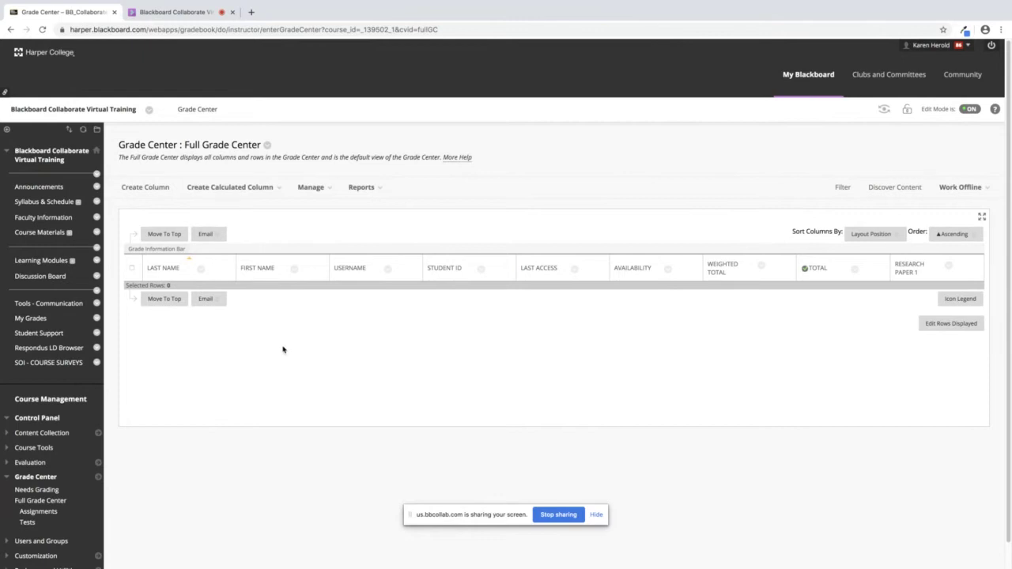
Go to Manage > Categories and create the PAPERS grade category.
click(313, 188)
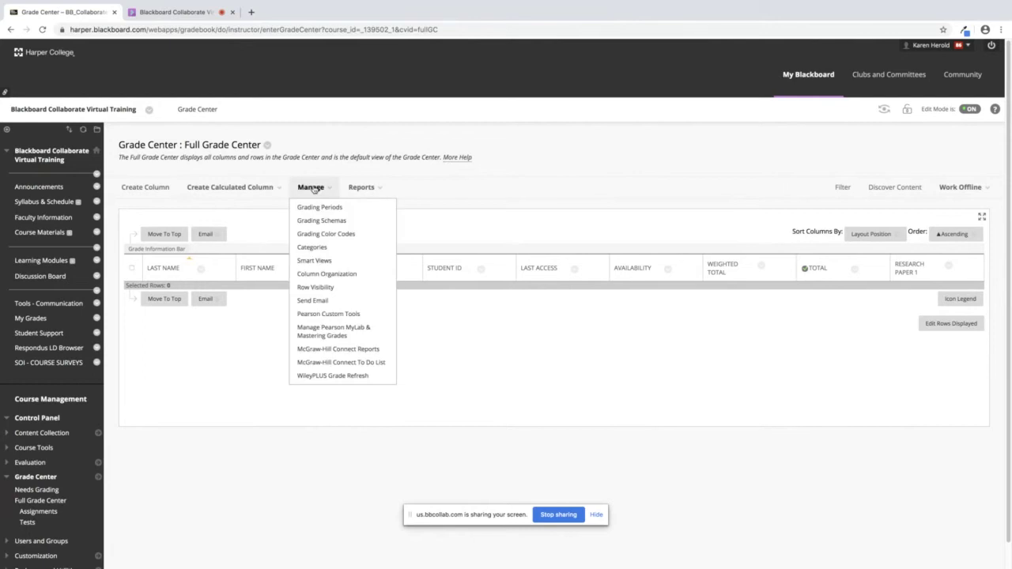
click(313, 248)
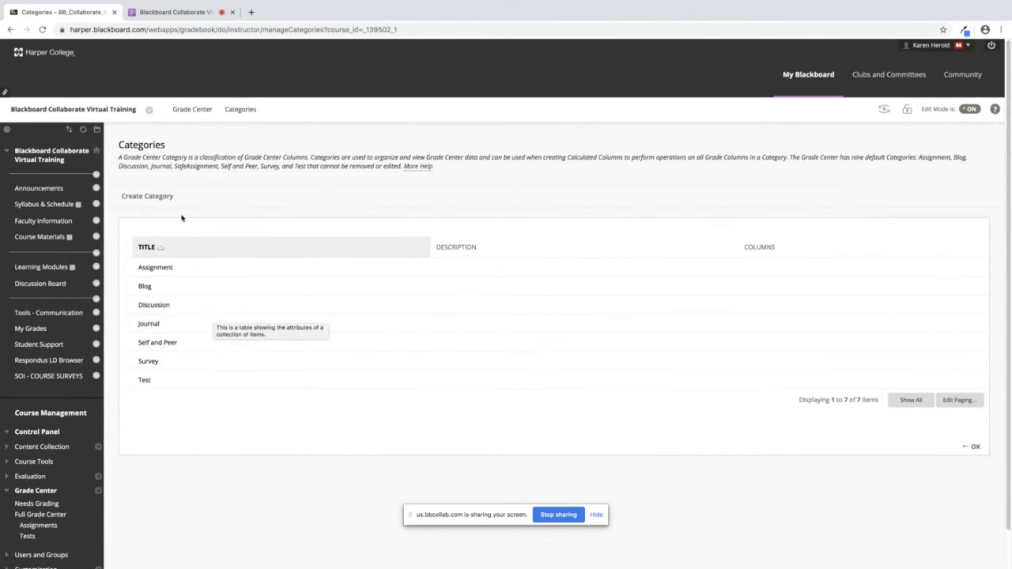
click(151, 196)
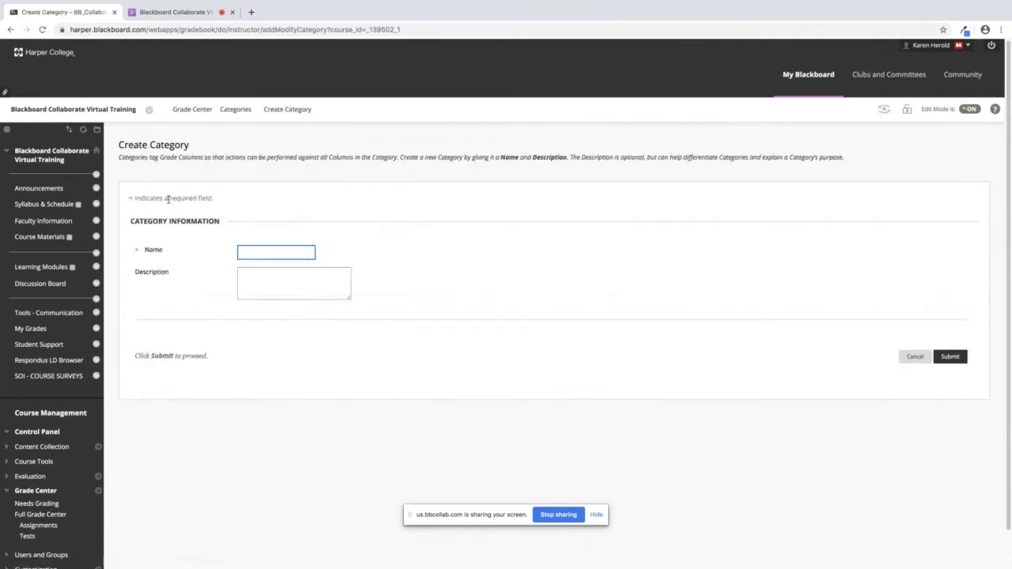
text(PAPERS)
click(948, 357)
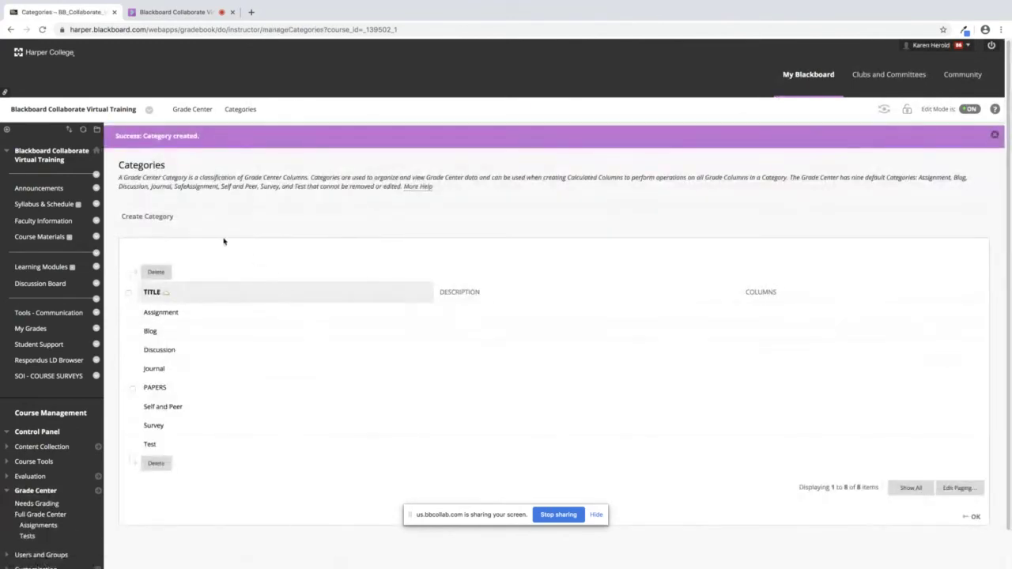
Create the QUIZZES and HOMEWORK categories, then return to the Full Grade Center.
click(144, 217)
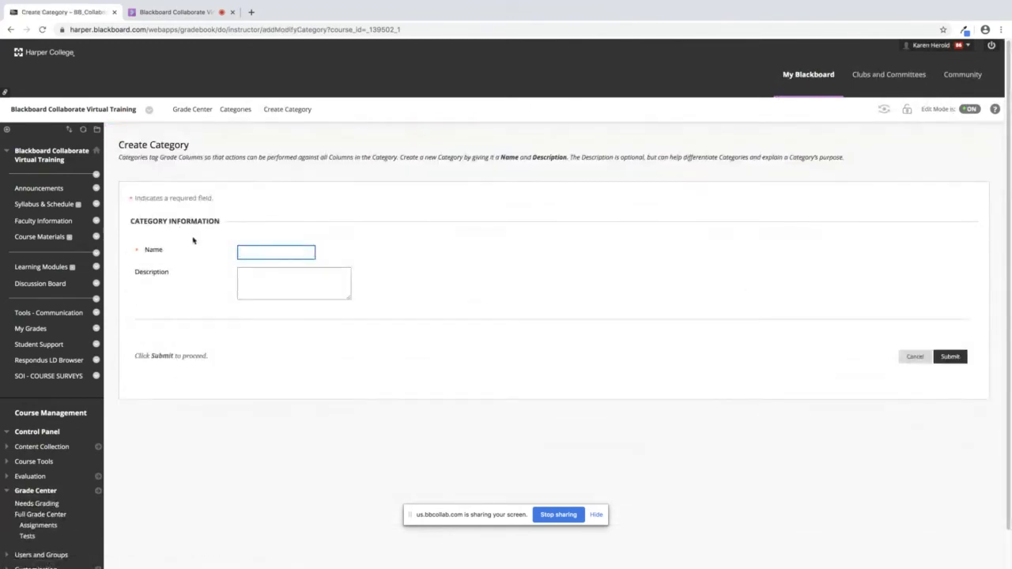
text(QUIZZES)
click(950, 357)
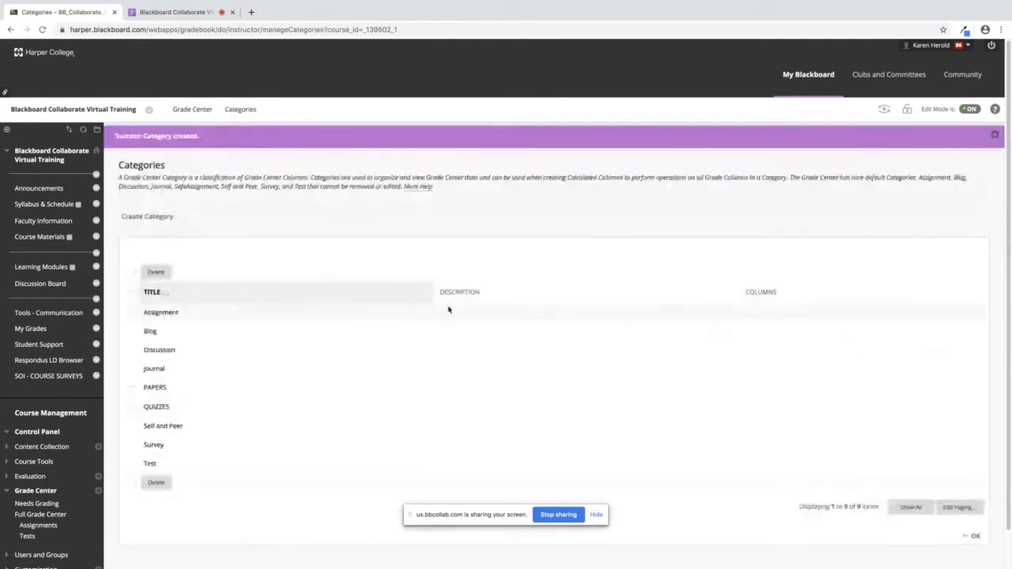
click(150, 217)
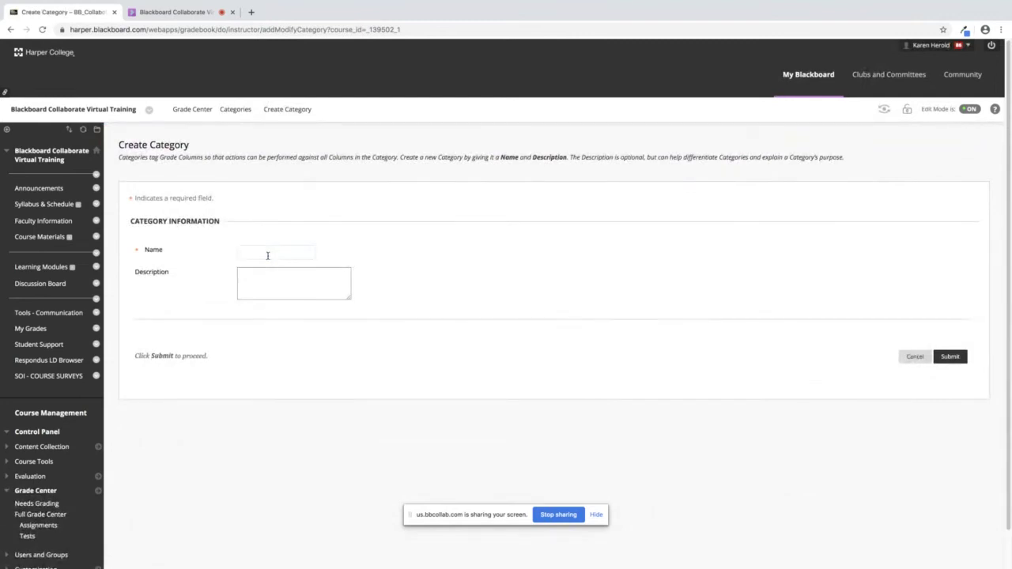
text(HOMEWORK)
click(949, 355)
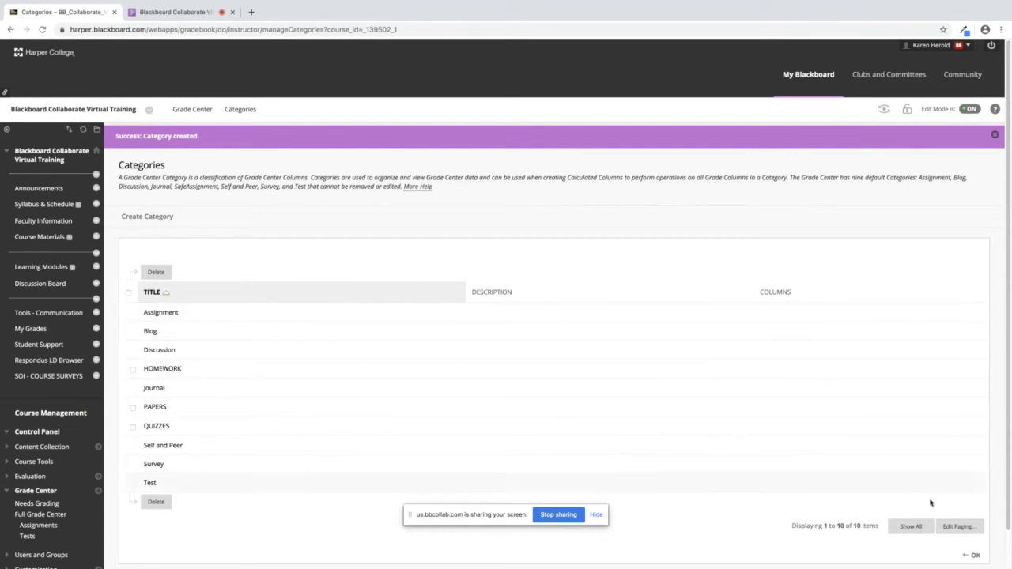
click(971, 555)
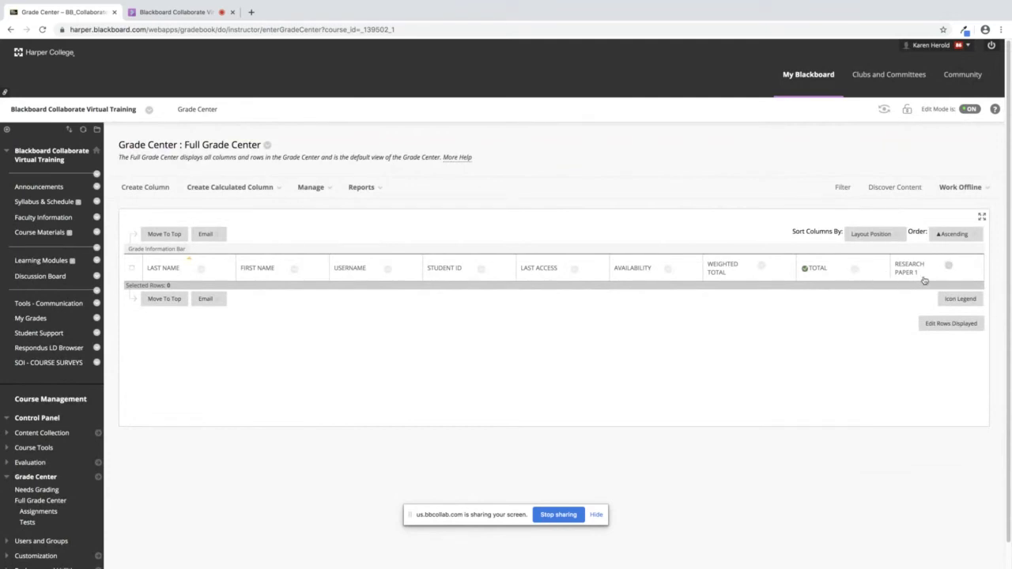
Edit the Research Paper 1 column information, set its Category to PAPERS, and submit.
mouse_move(923, 276)
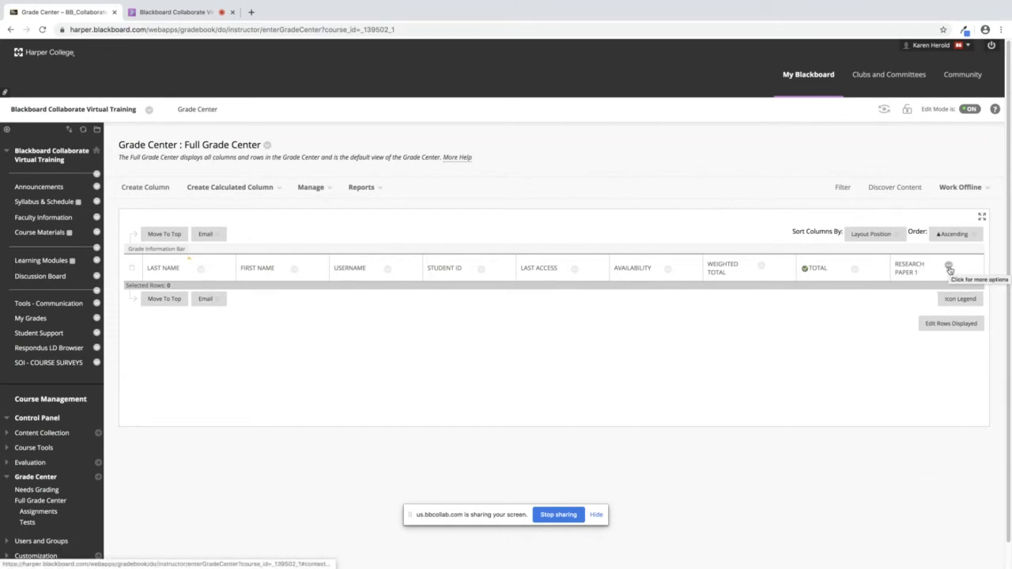
click(948, 268)
click(911, 361)
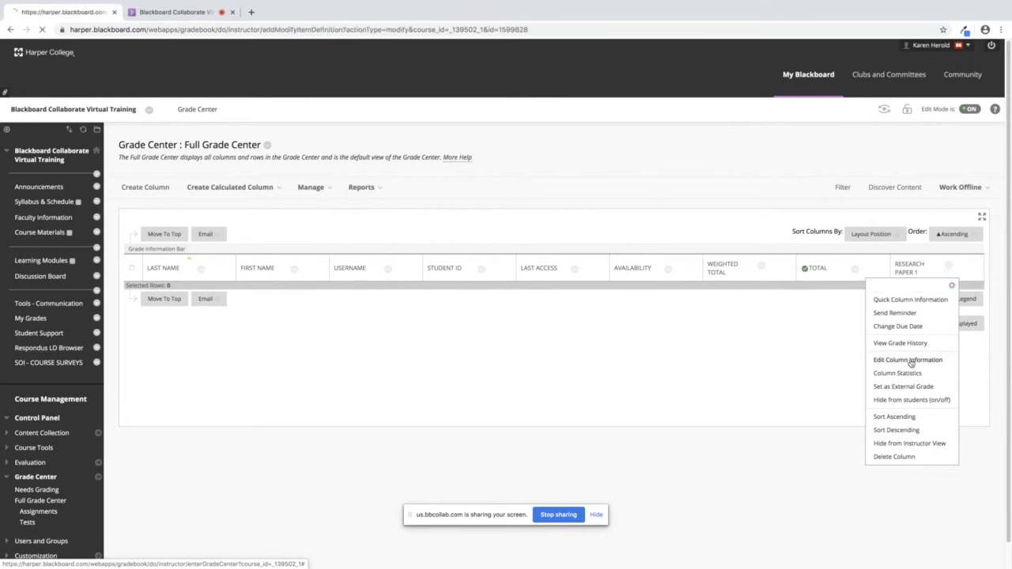
scroll(513, 409, down, 2)
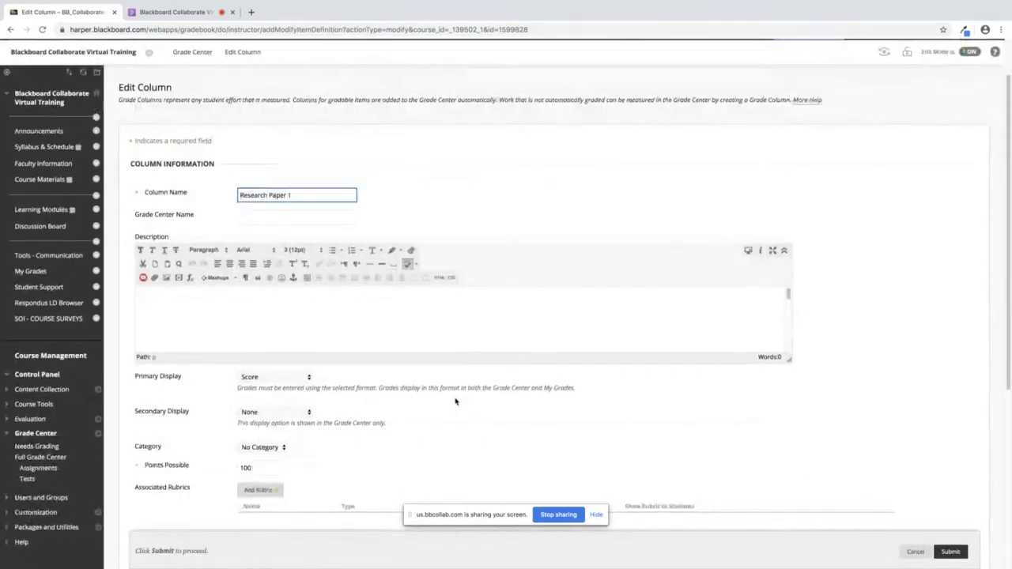
scroll(449, 401, down, 2)
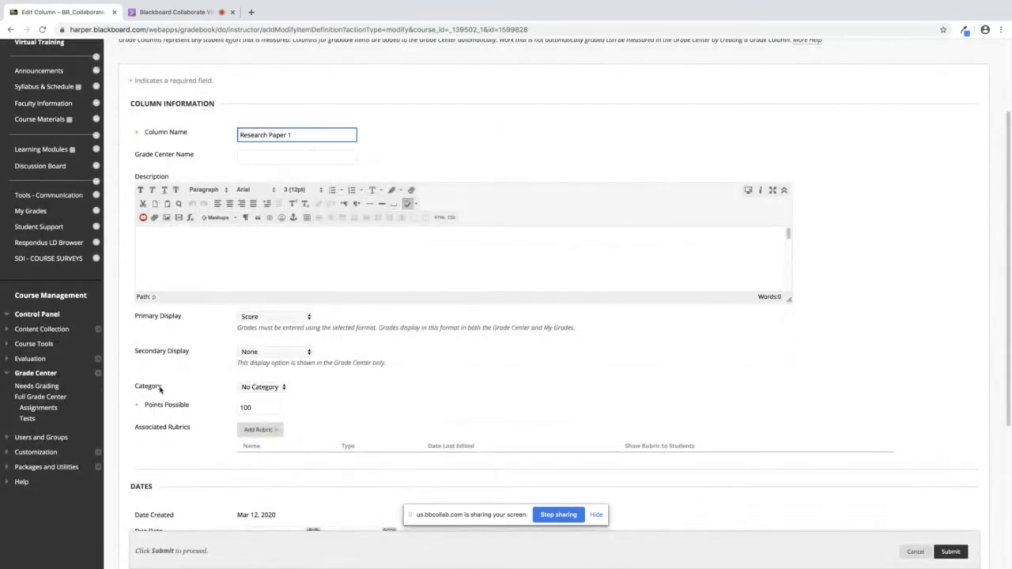
click(283, 387)
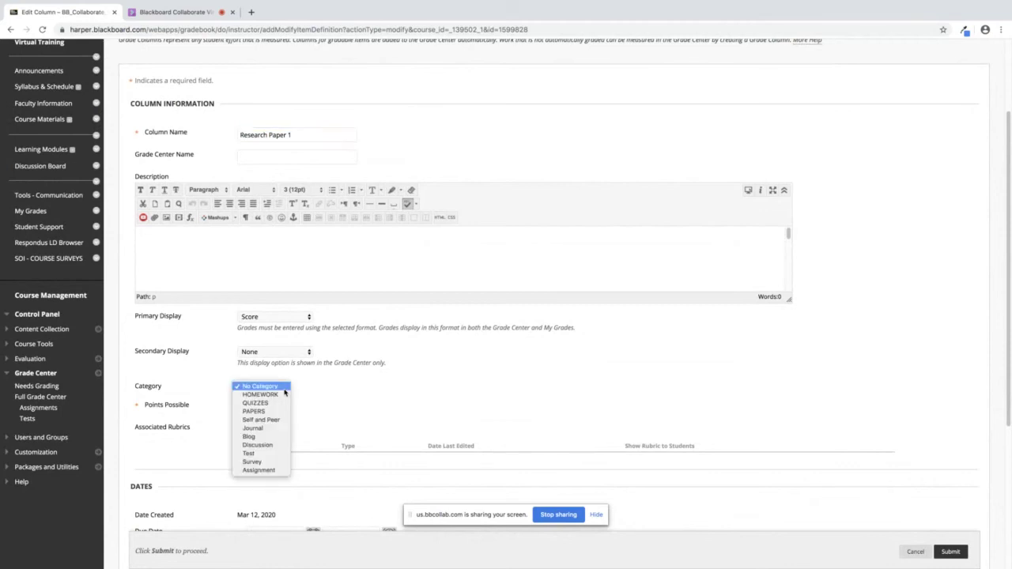
click(275, 411)
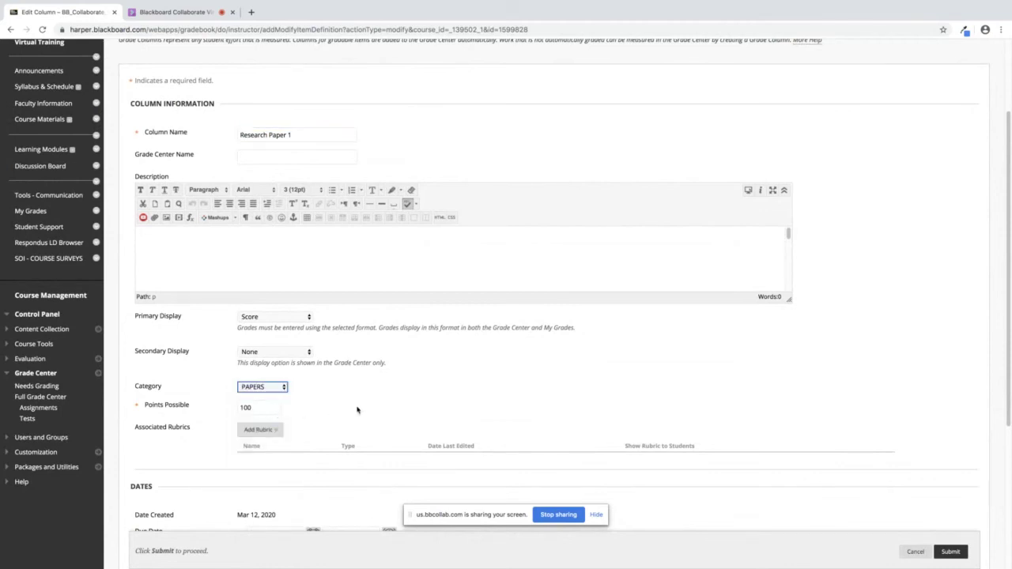
click(951, 552)
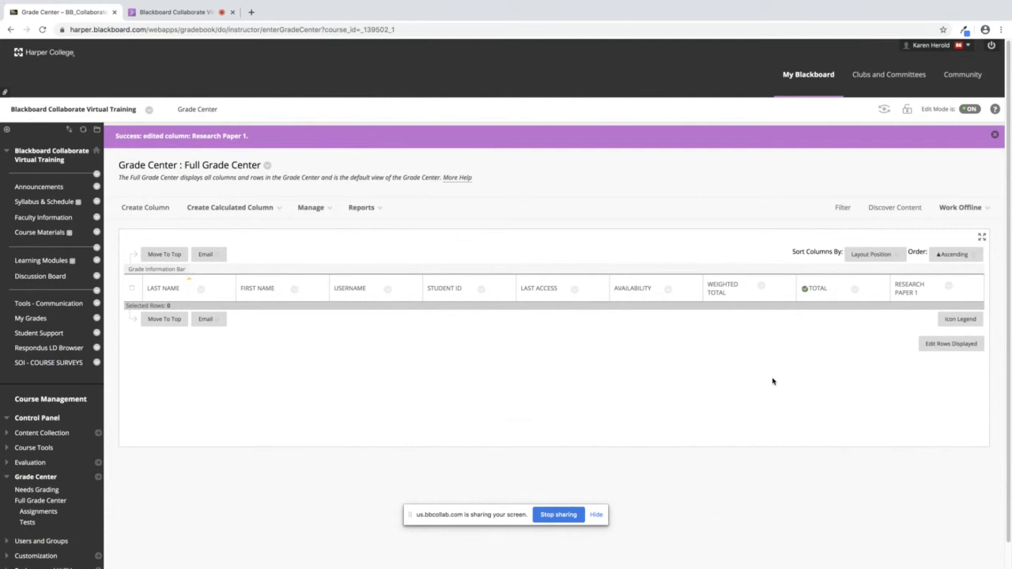
Create a 'Quiz 1' column with 20 points possible in the QUIZZES category.
click(147, 209)
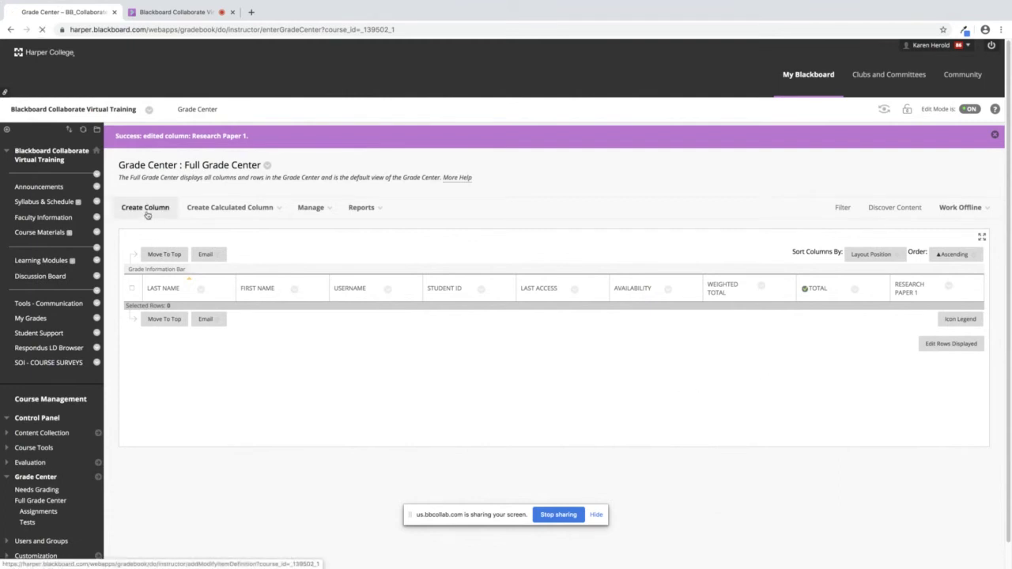
click(270, 250)
text(Quiz 1)
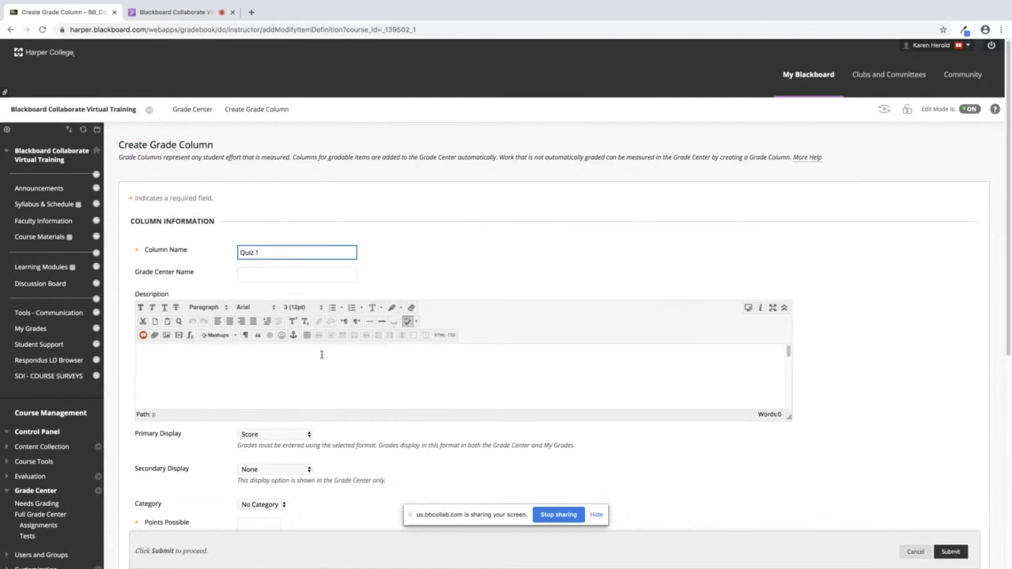
scroll(322, 359, down, 2)
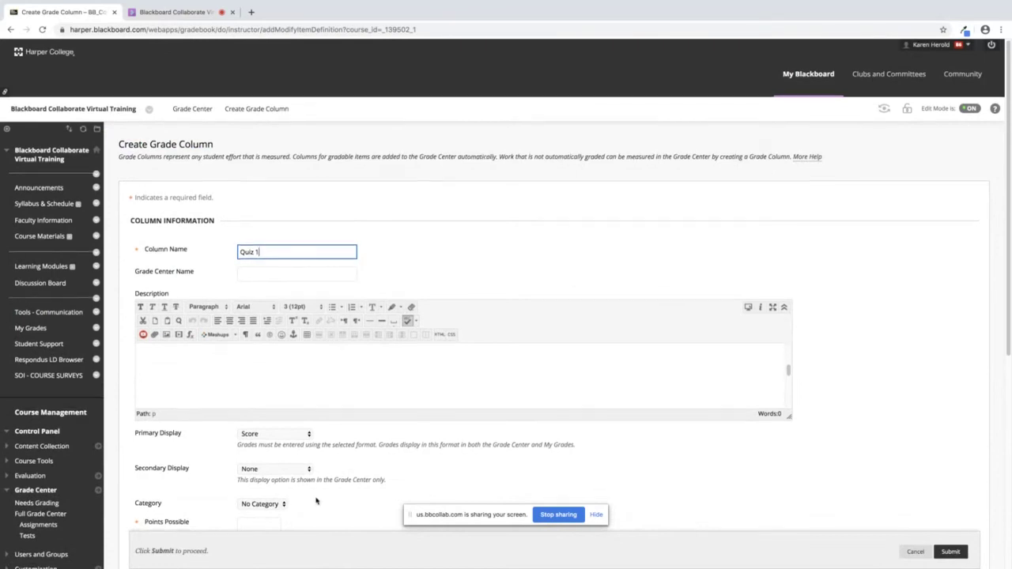
scroll(263, 520, down, 3)
click(259, 409)
text(20)
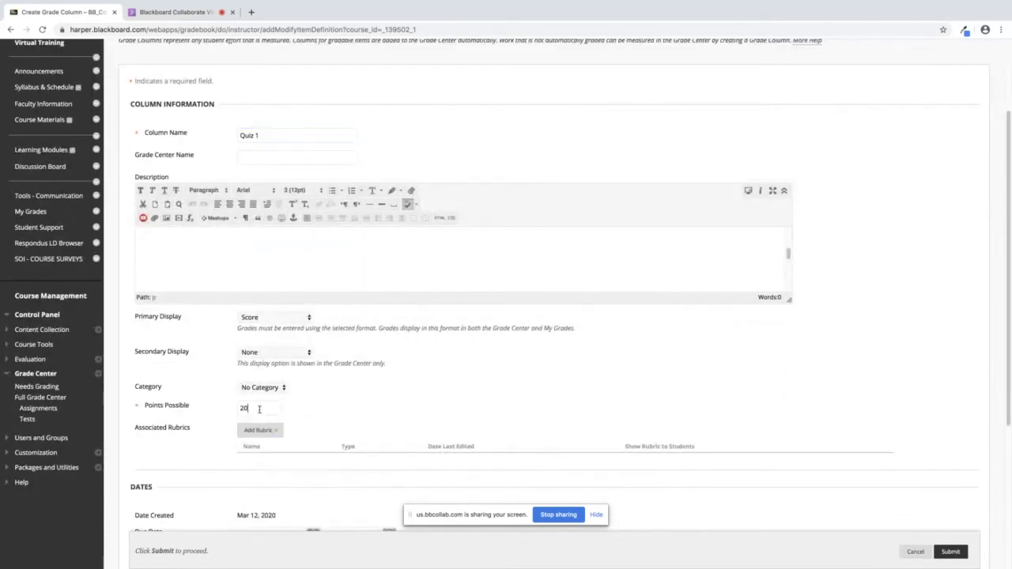
click(265, 388)
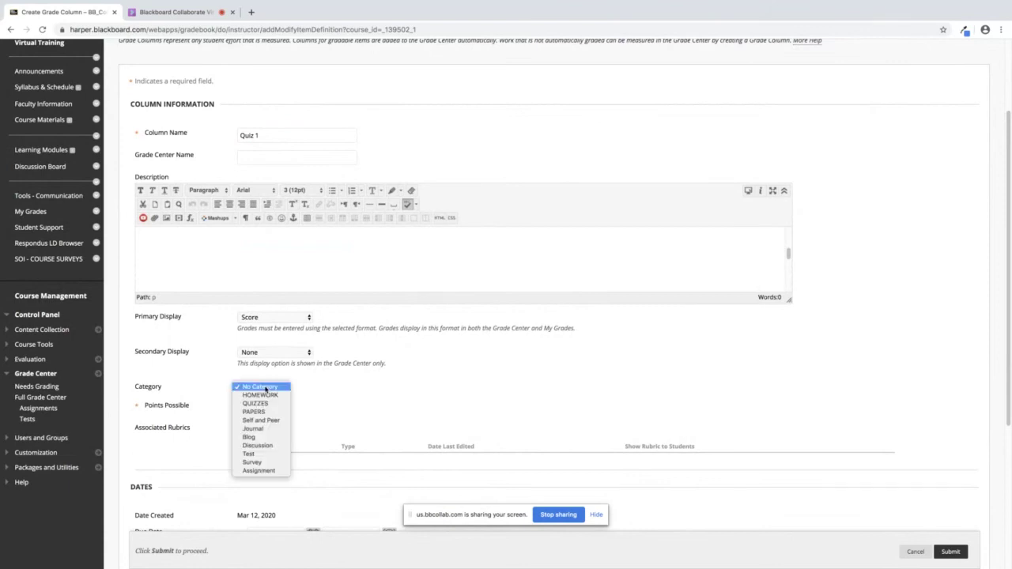
click(267, 404)
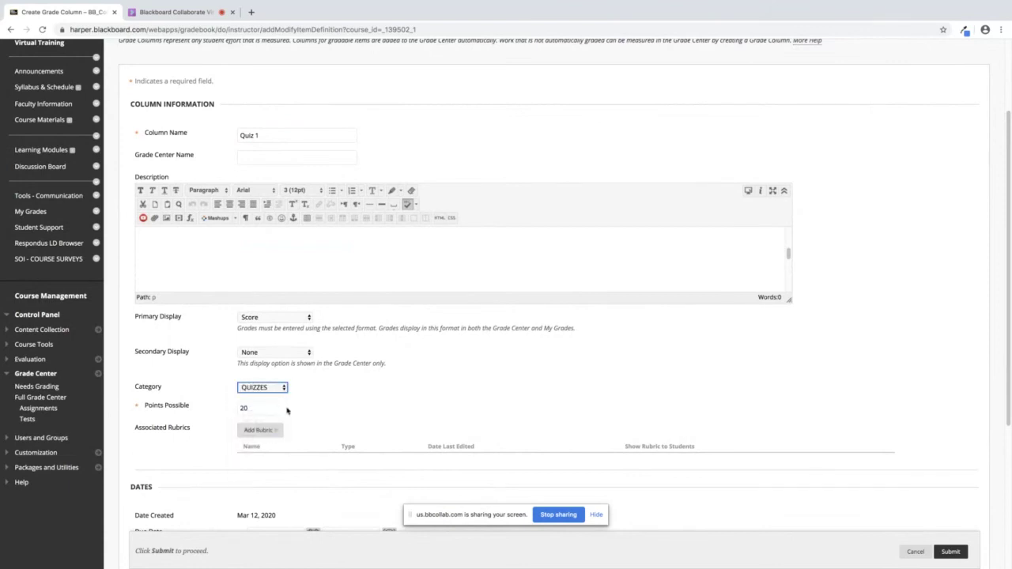
click(950, 551)
mouse_move(839, 294)
mouse_move(915, 293)
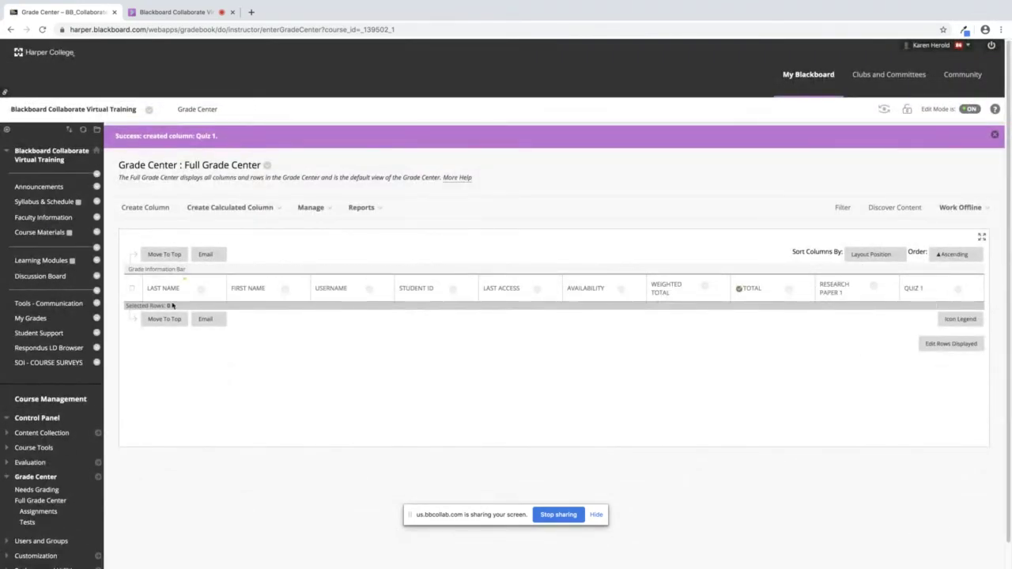
Create a 'Homework 1' column in the HOMEWORK category with 25 points possible.
click(145, 209)
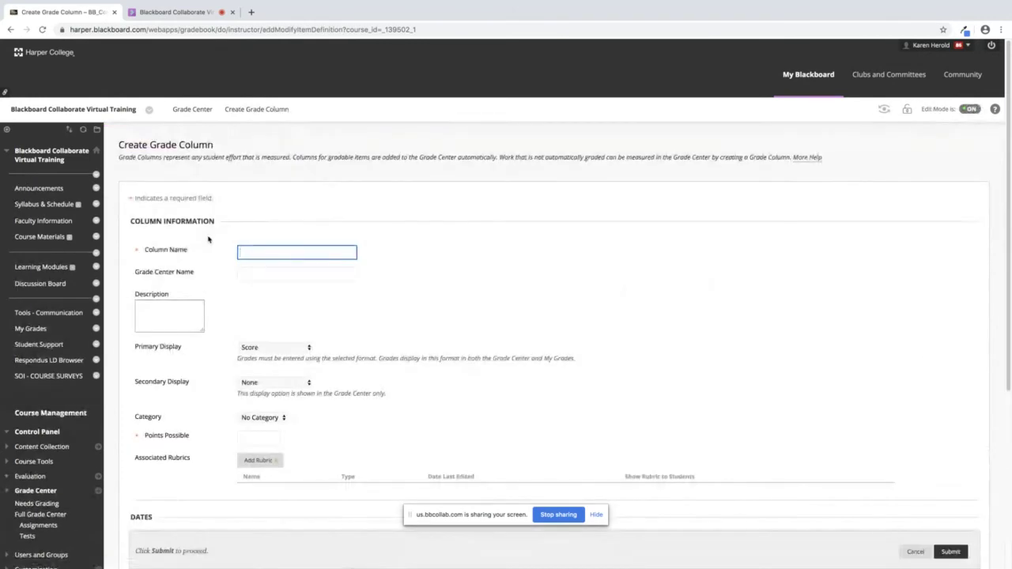
text(Homework 1)
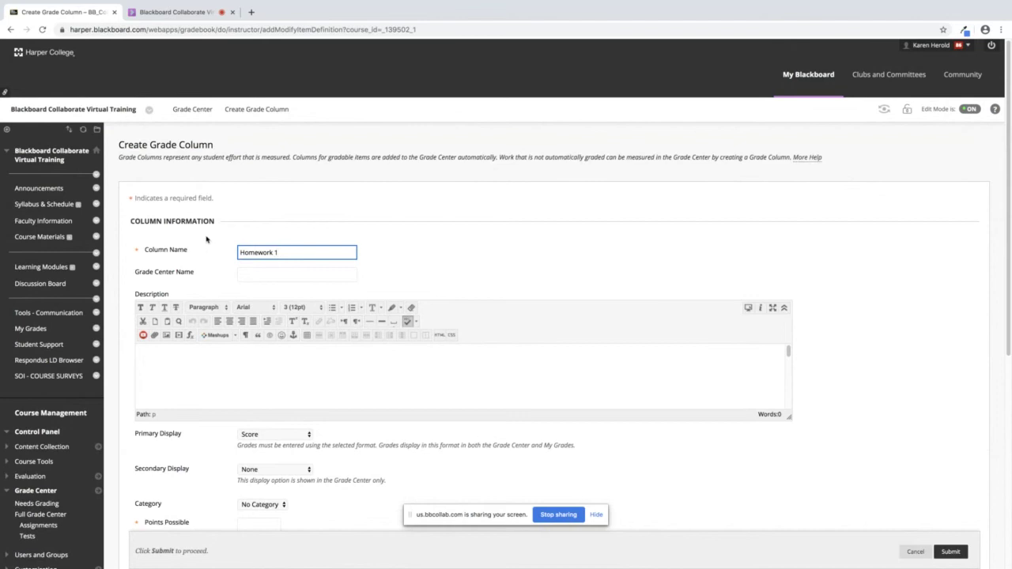
scroll(275, 451, down, 1)
click(259, 491)
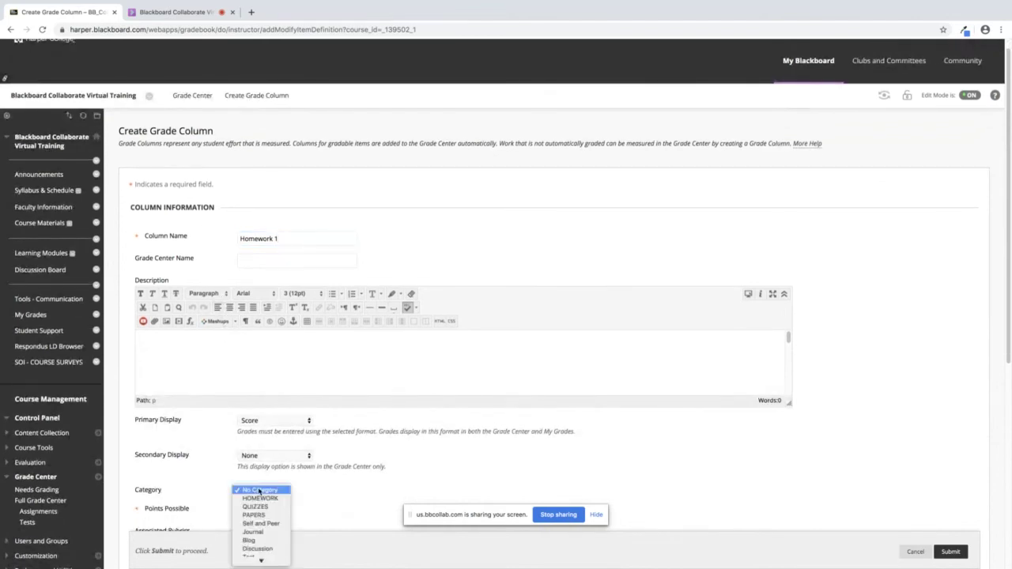
click(261, 500)
scroll(310, 465, down, 1)
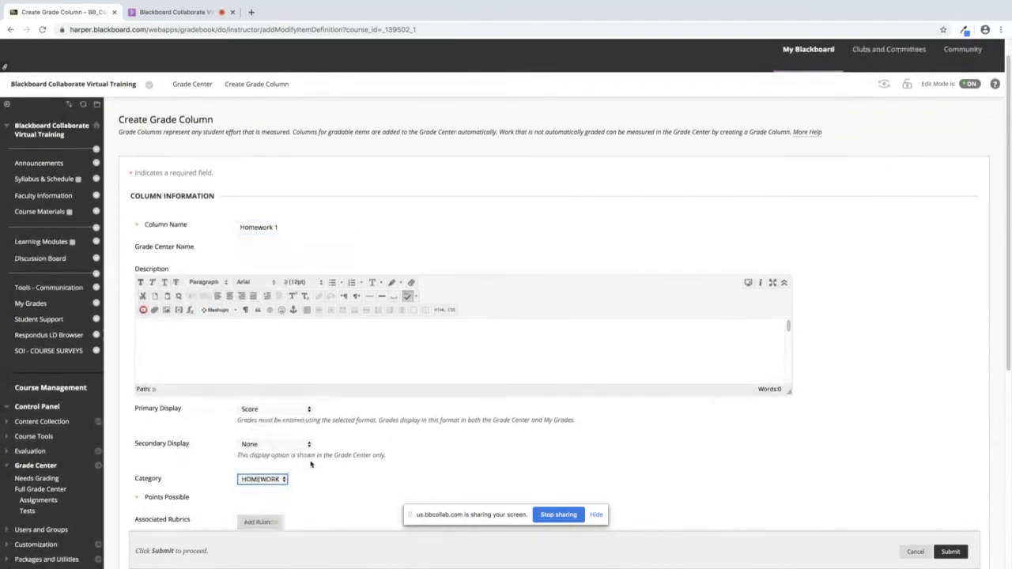
click(264, 499)
text(25)
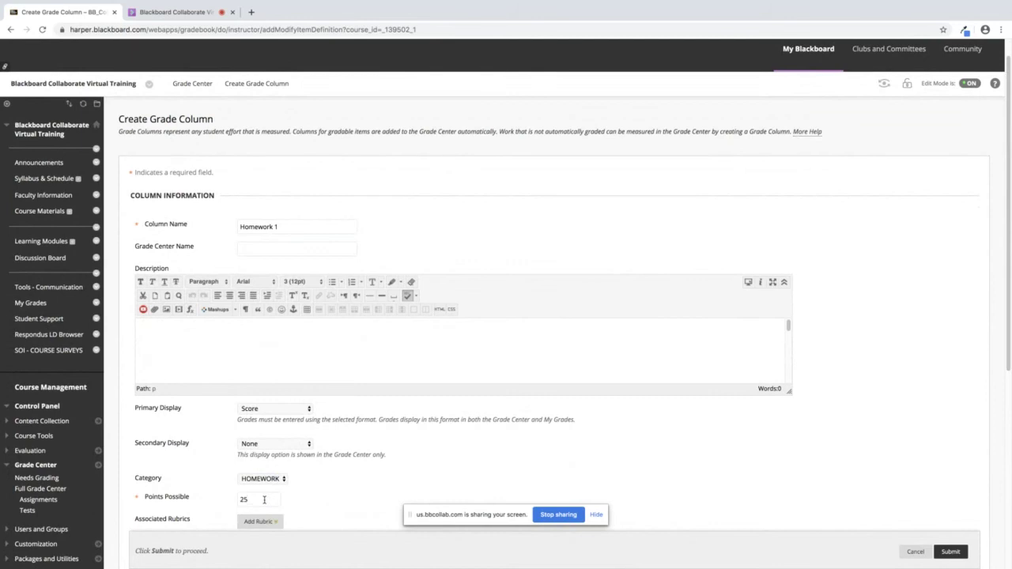
click(948, 551)
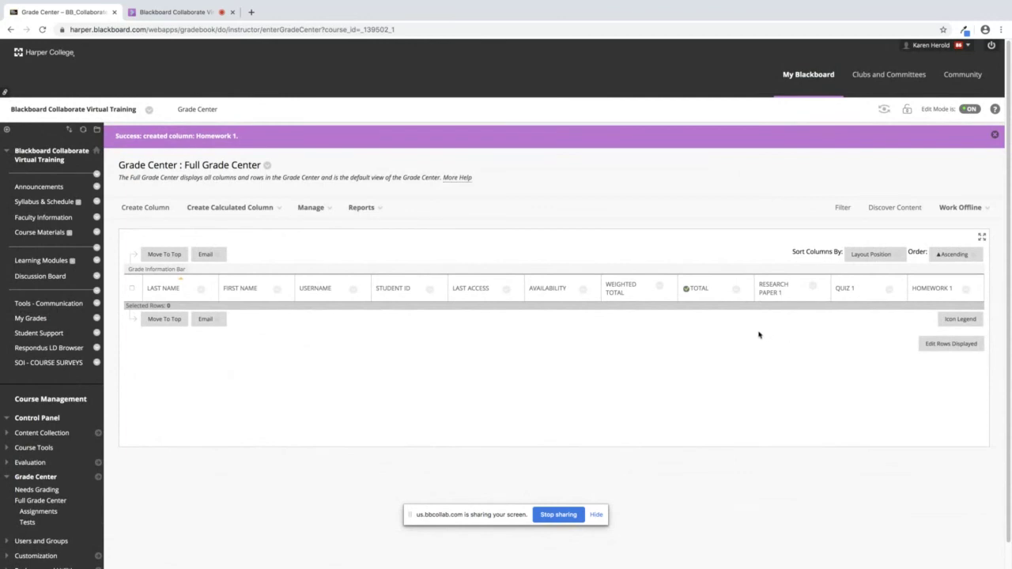
In the Weighted Total column settings, move HOMEWORK, QUIZZES and PAPERS into the selected categories.
click(660, 290)
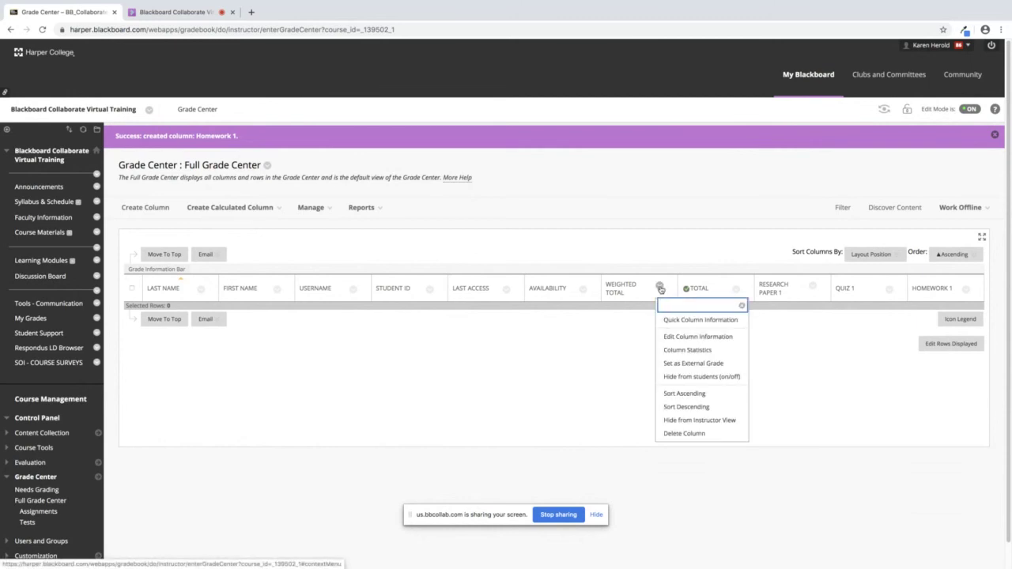
click(687, 336)
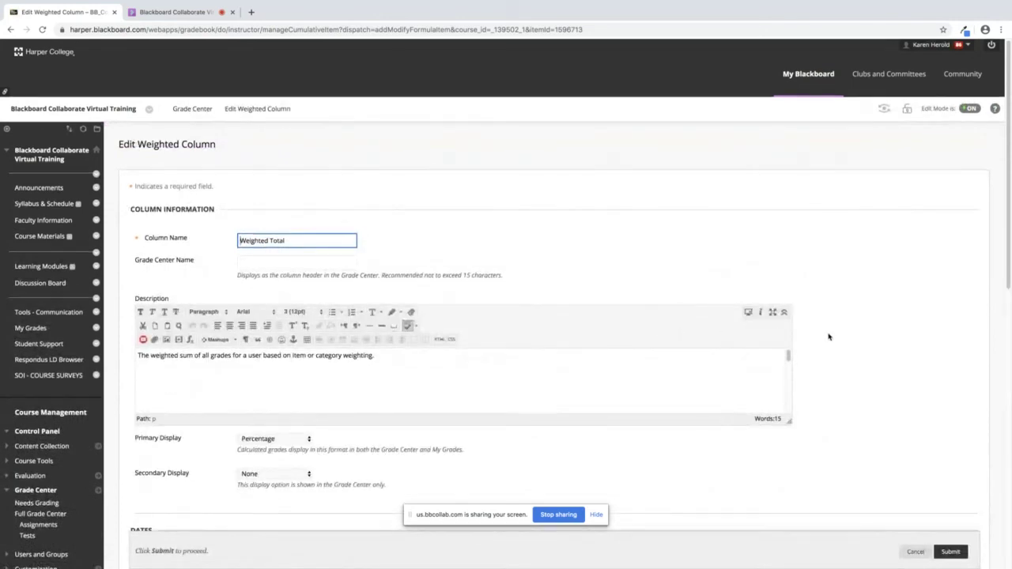
scroll(826, 336, down, 5)
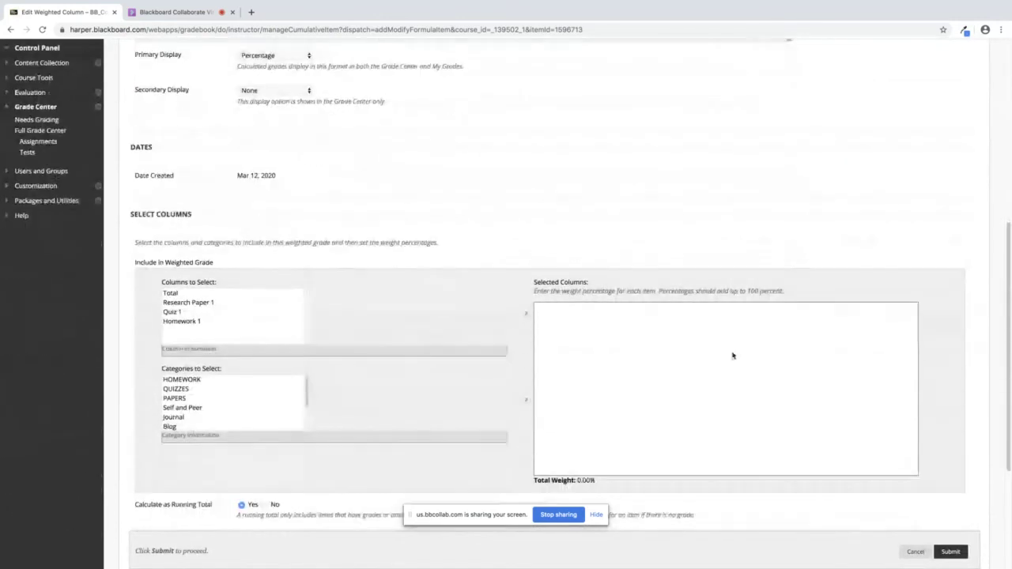
click(191, 380)
click(525, 399)
click(175, 381)
click(525, 399)
click(176, 380)
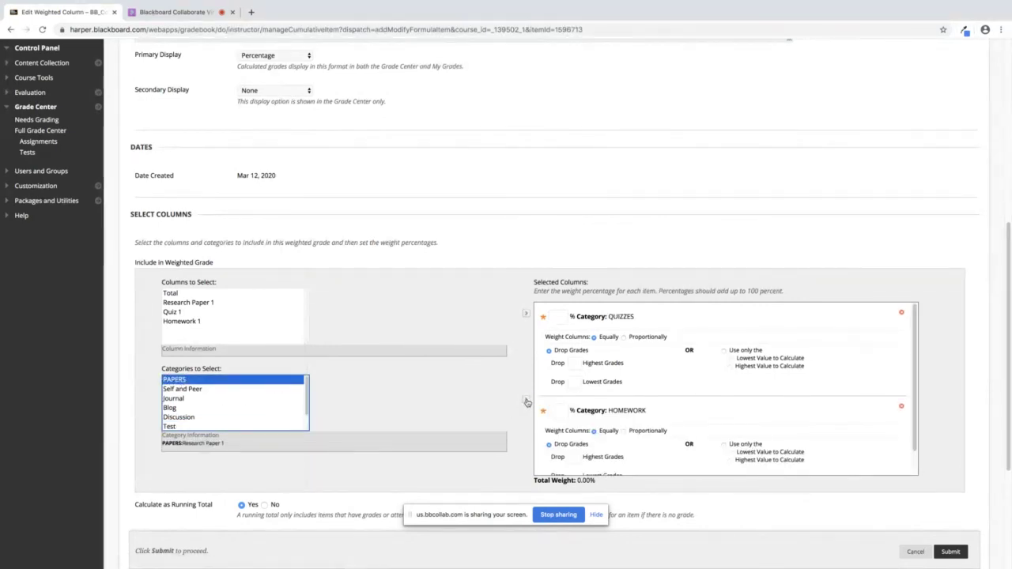
click(525, 399)
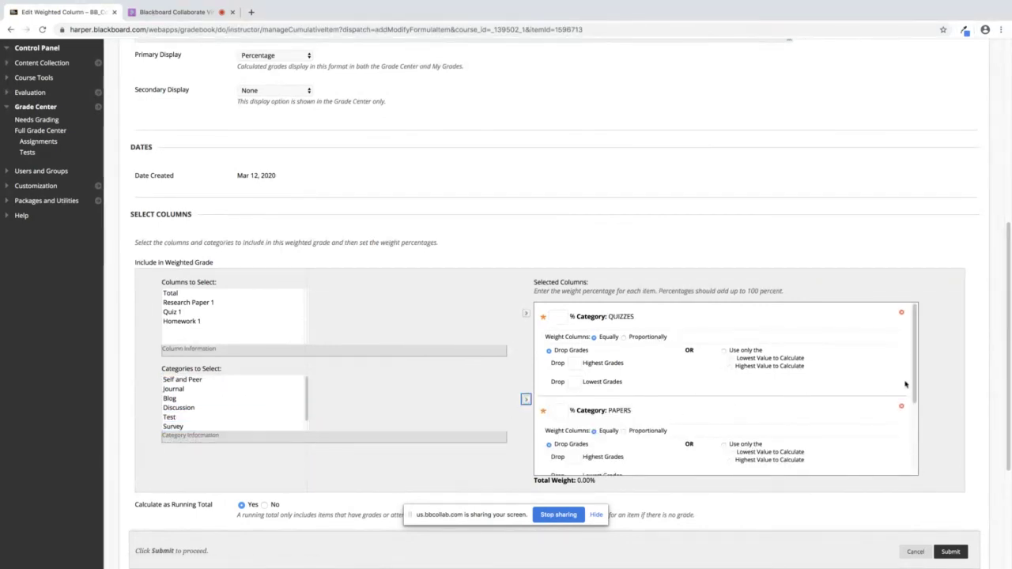
drag(915, 381, 922, 427)
Enter weights of HOMEWORK 40%, PAPERS 30% and QUIZZES 30%, then submit the Weighted Total.
click(556, 432)
text(40)
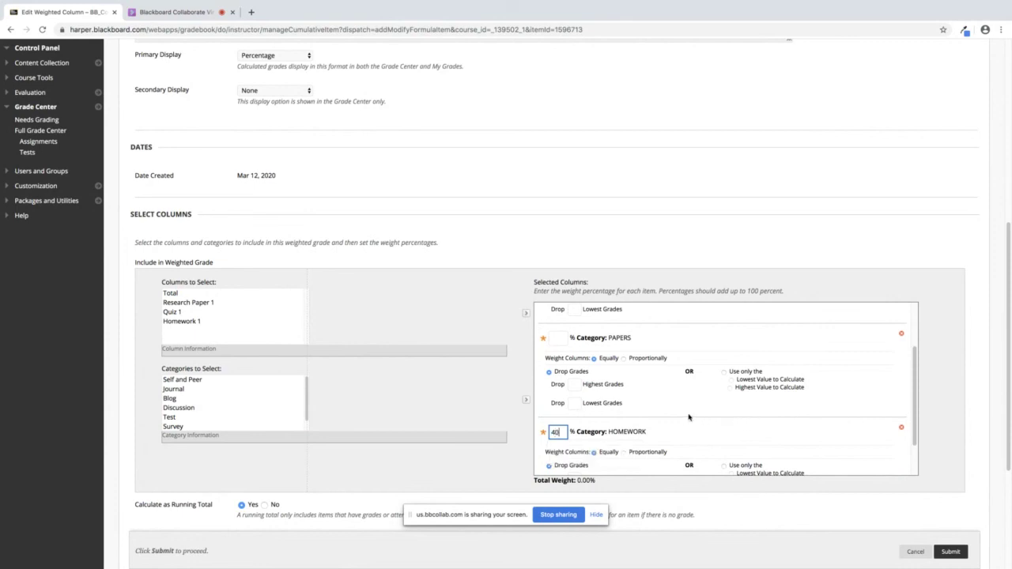
click(558, 338)
text(30)
scroll(667, 380, up, 2)
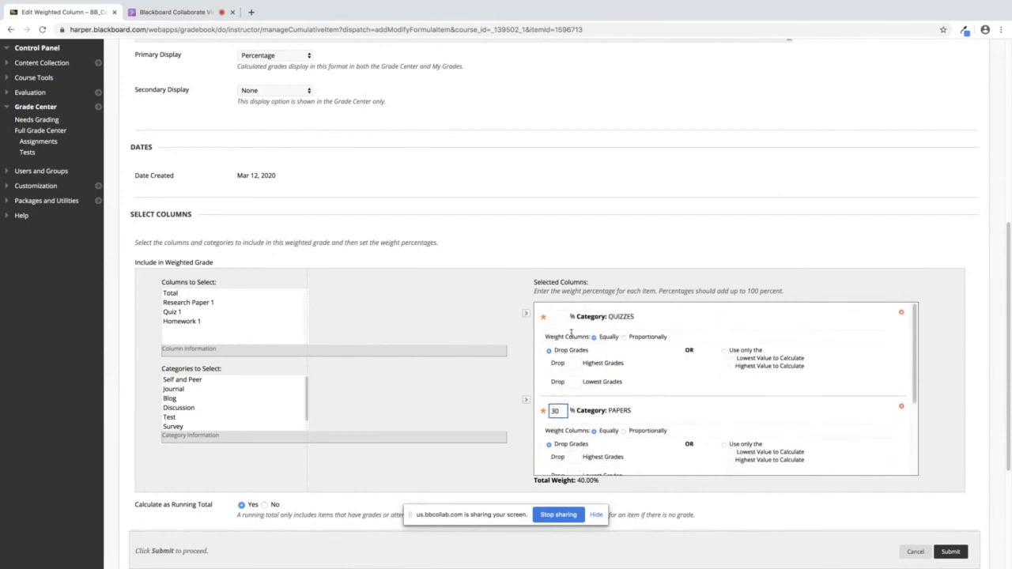
click(559, 317)
text(30)
click(615, 479)
click(951, 552)
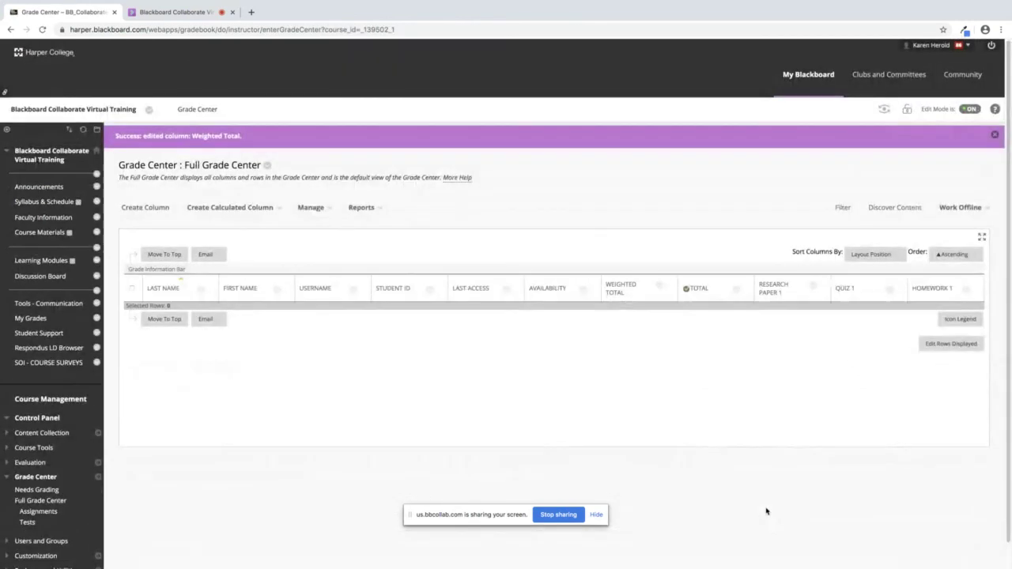